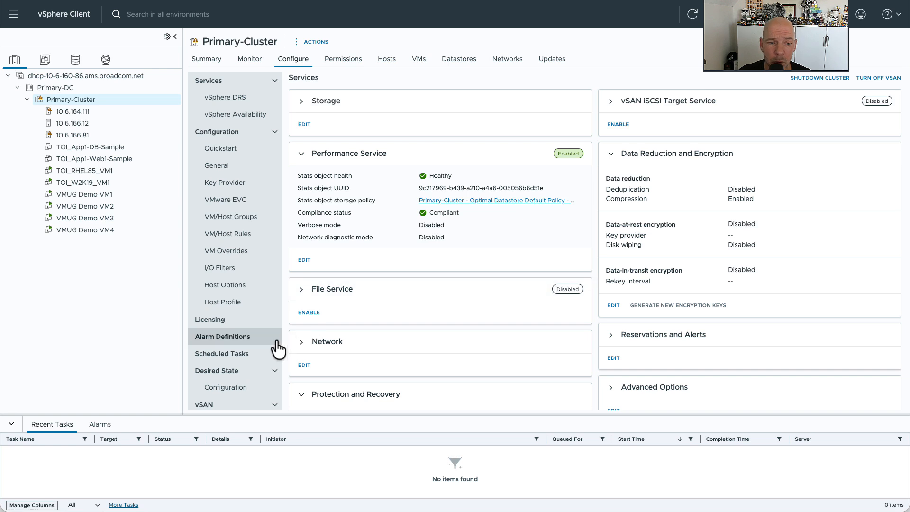
Open Primary-Cluster's Protection and Recovery configuration and review its protection groups and replication peer cluster
scroll(272, 342, "down", 3)
left_click(255, 404)
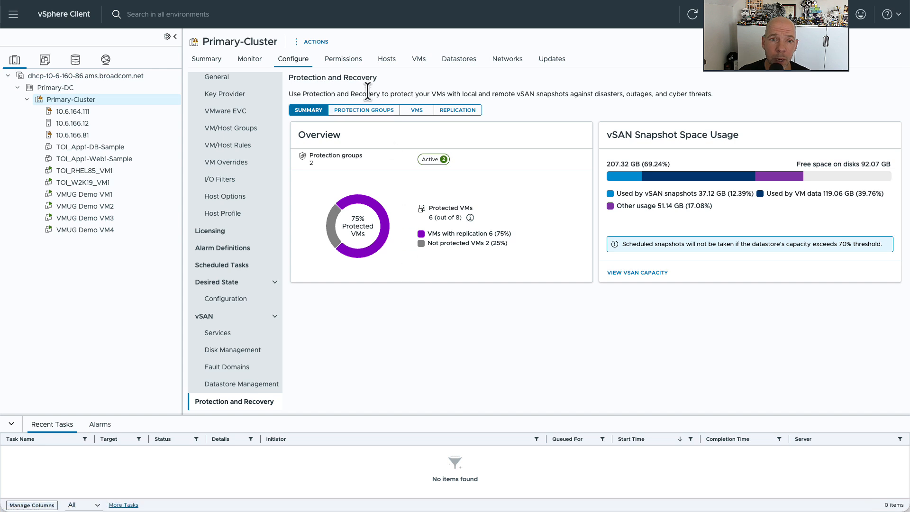
left_click(366, 111)
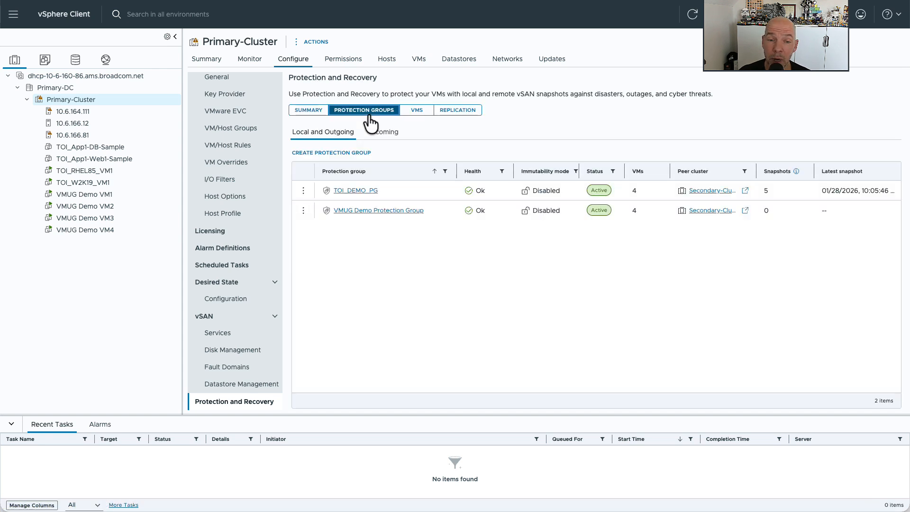
left_click(465, 114)
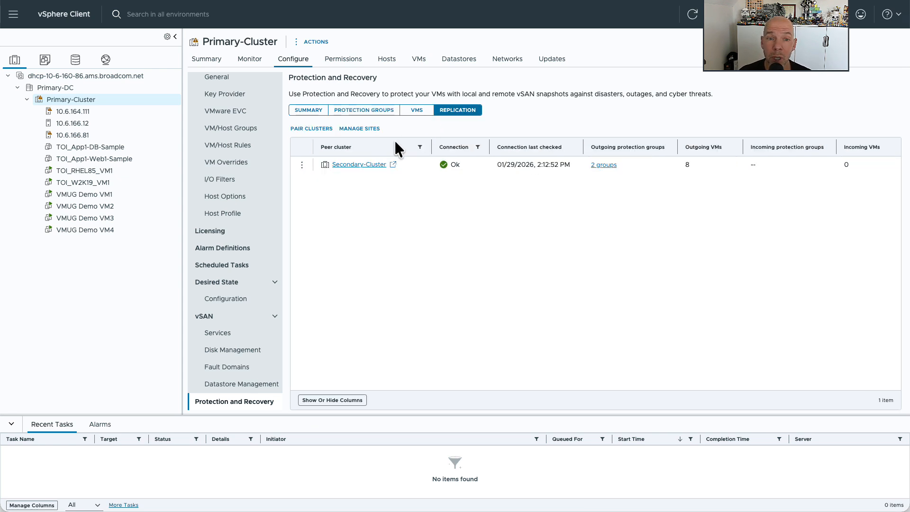
left_click(362, 112)
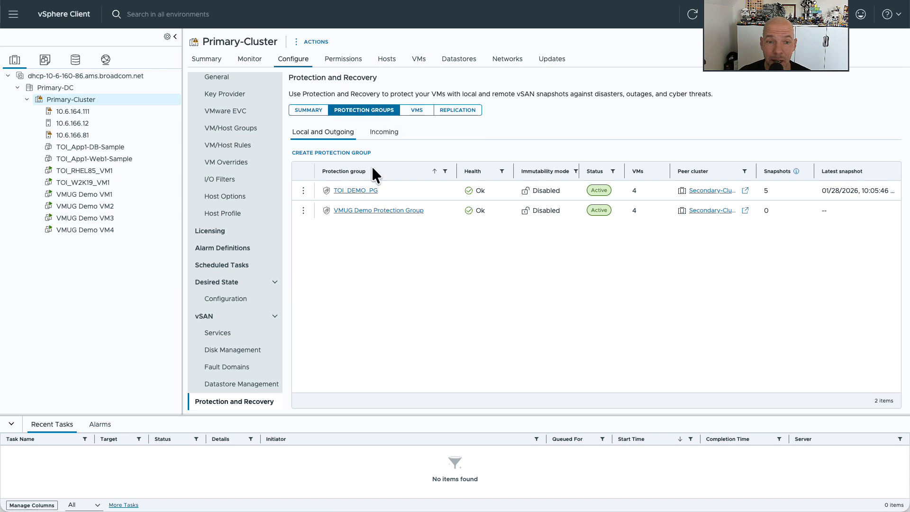
Review the VMUG Demo Protection Group's membership, replication target, seeding, RPO and retention settings in its edit wizard without saving
left_click(362, 210)
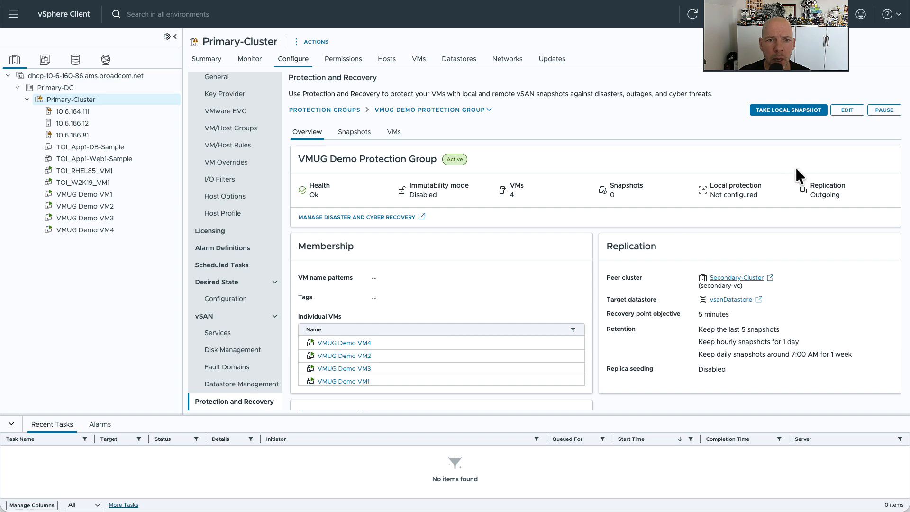
left_click(847, 110)
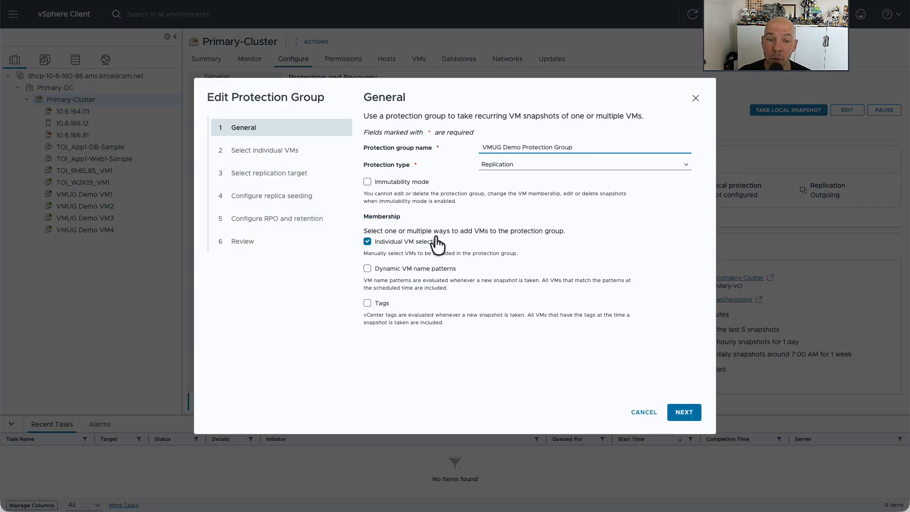
left_click(686, 423)
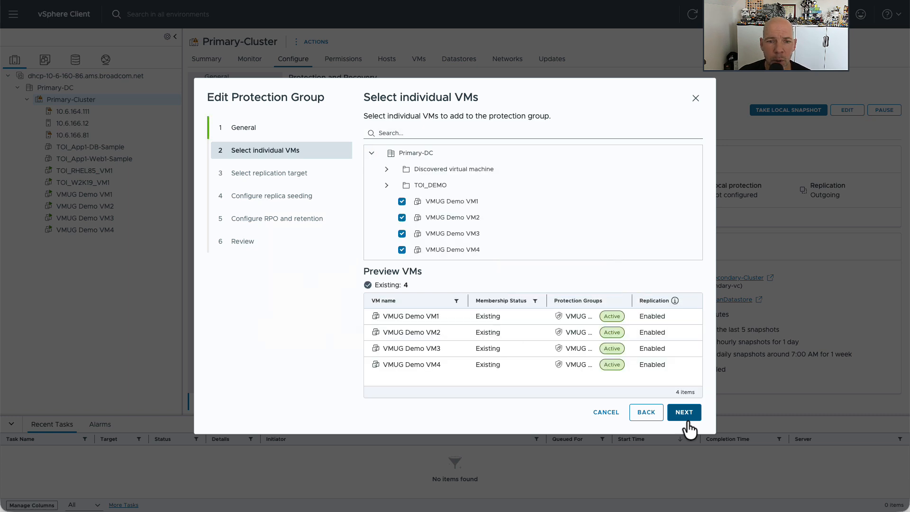
left_click(687, 423)
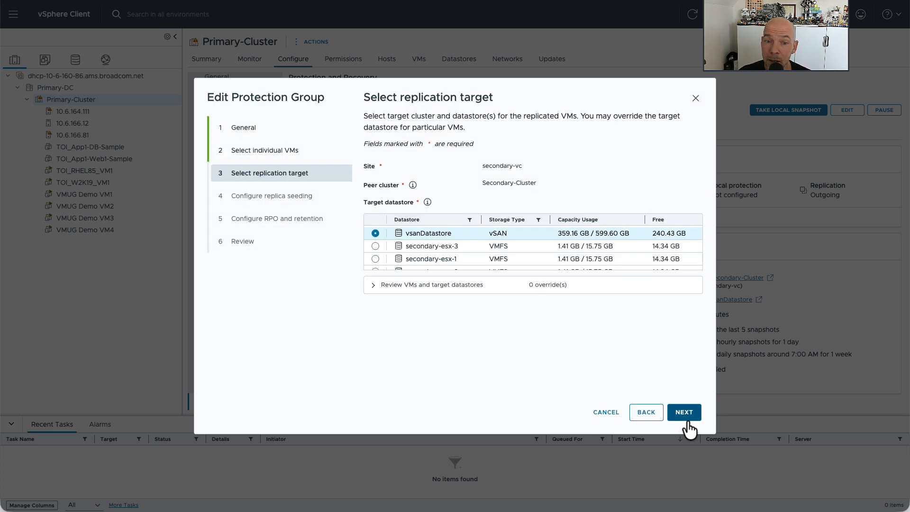
left_click(685, 422)
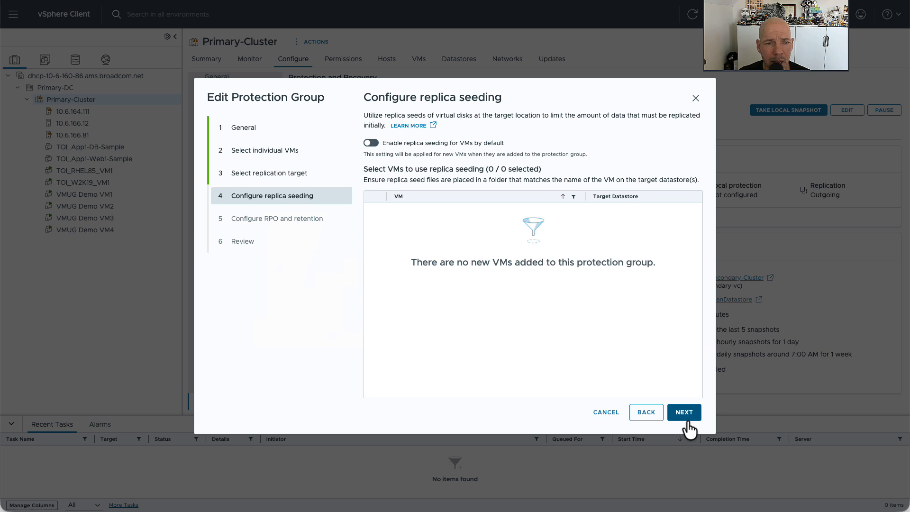
left_click(686, 423)
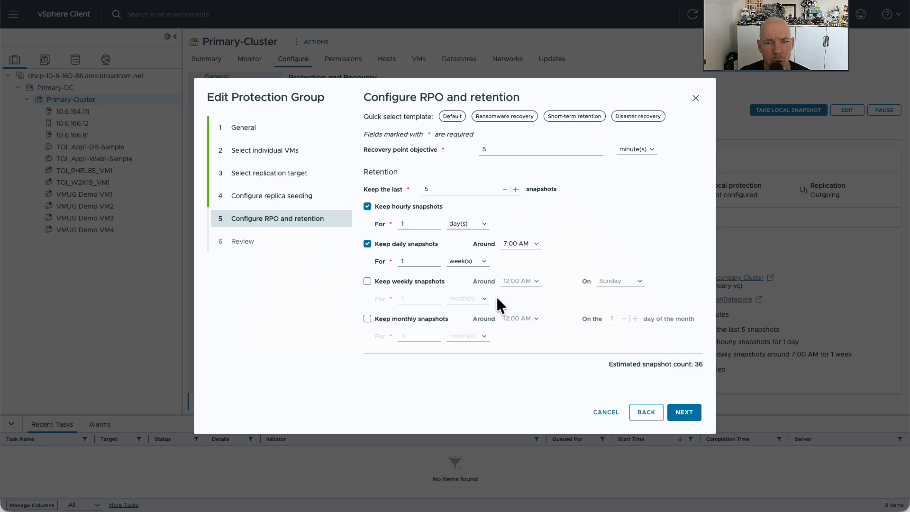
left_click(690, 414)
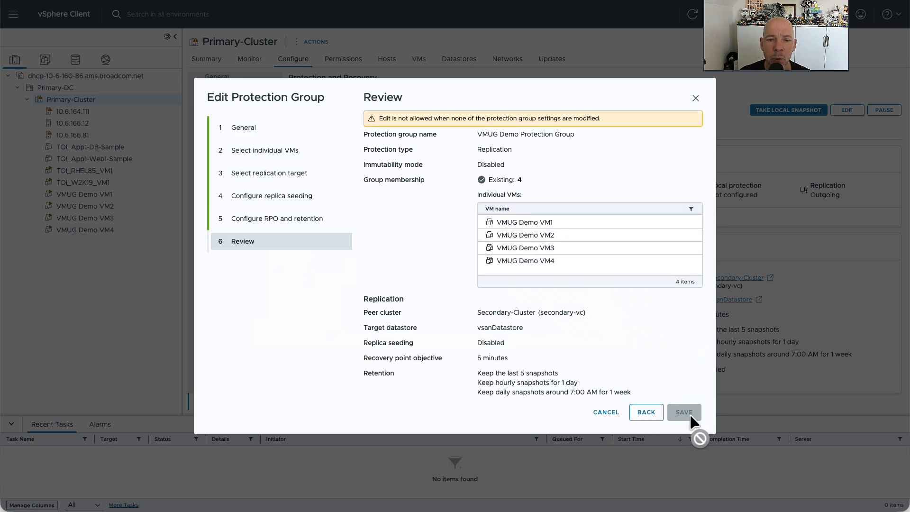
left_click(599, 410)
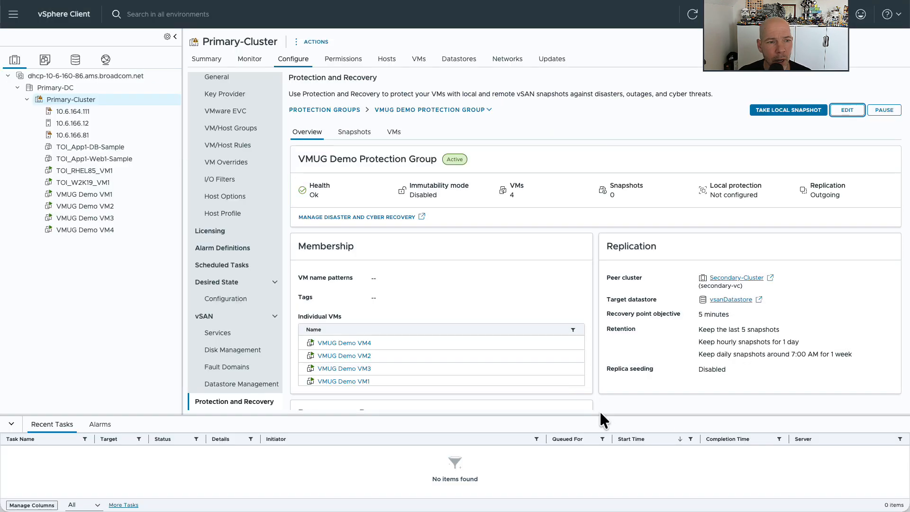
Switch to the disaster and cyber recovery console and check the site pair's Ransomware Recovery configuration for both vCenter servers
left_click(366, 217)
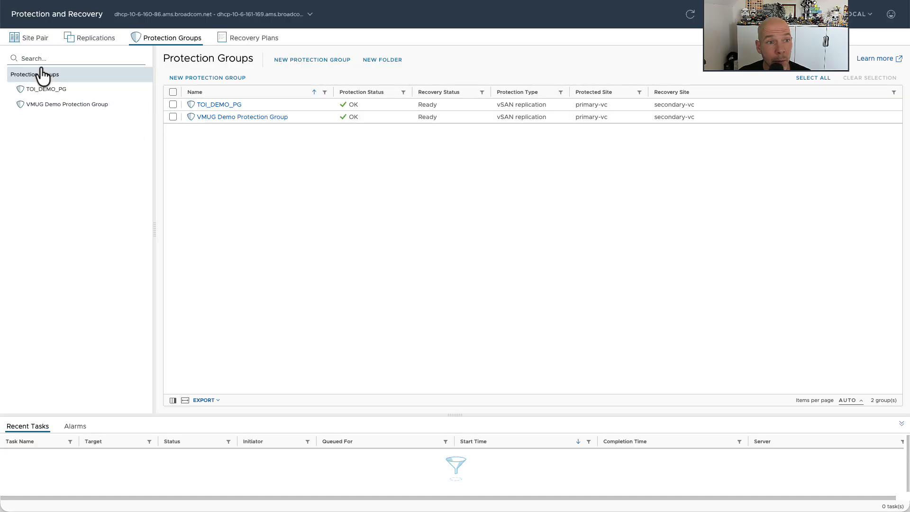
left_click(28, 41)
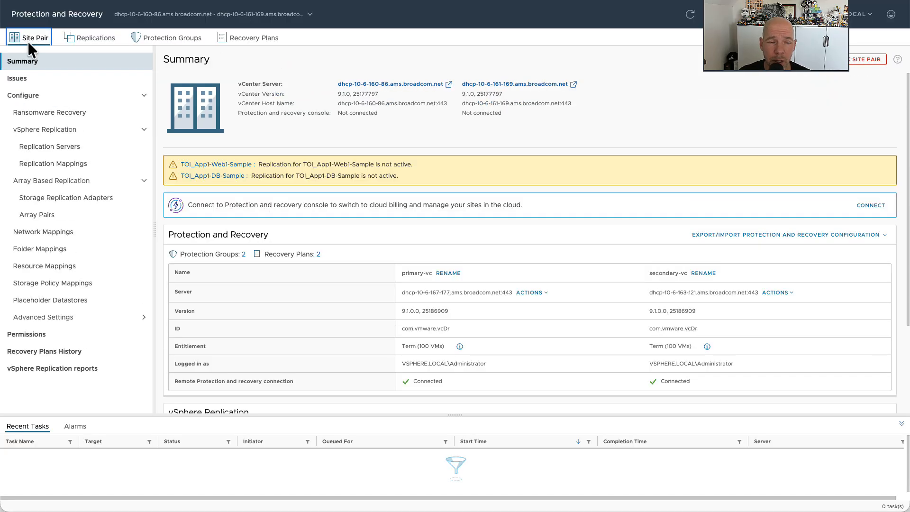
left_click(49, 116)
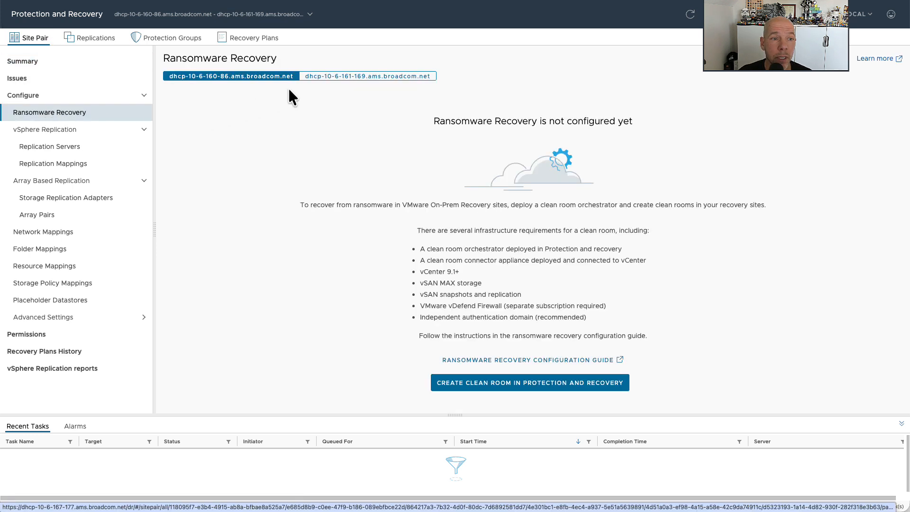
left_click(334, 78)
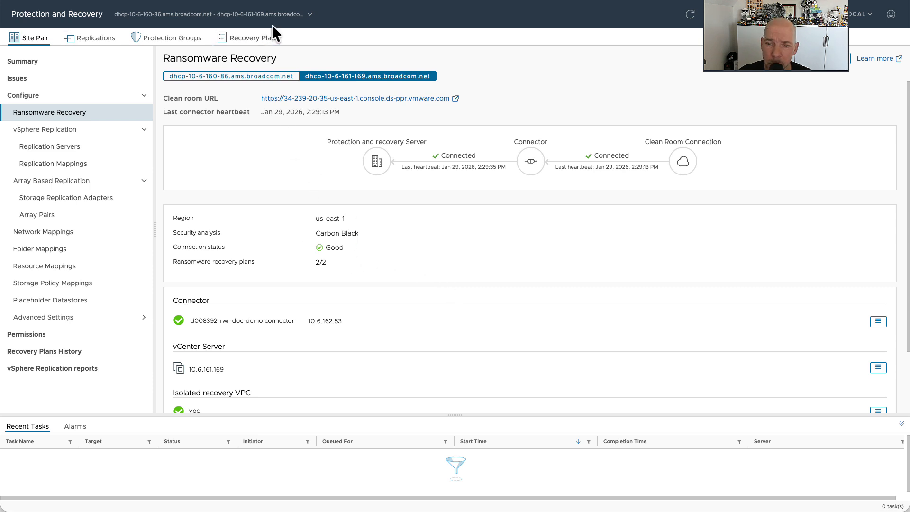
Open the VMUG Demo Recovery Plan and examine its recovery steps, including the priority 3 VMs to power on
left_click(268, 39)
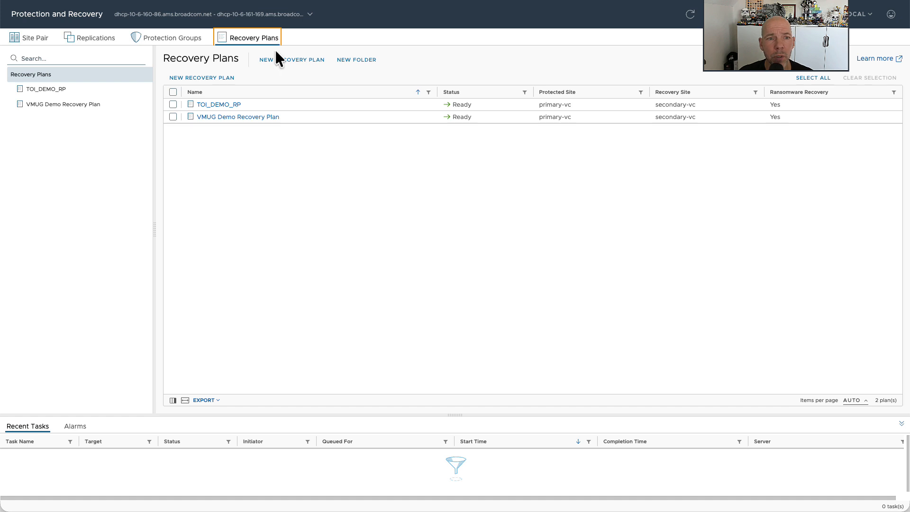
left_click(232, 119)
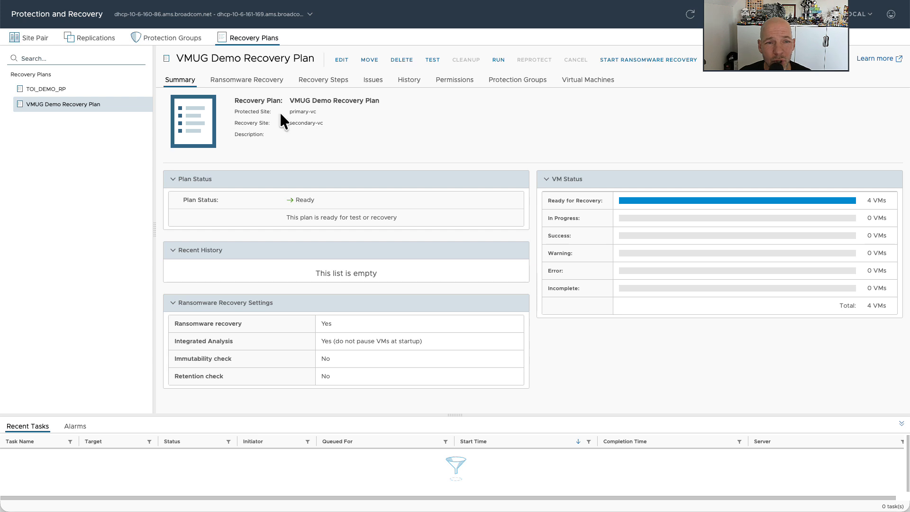
left_click(319, 82)
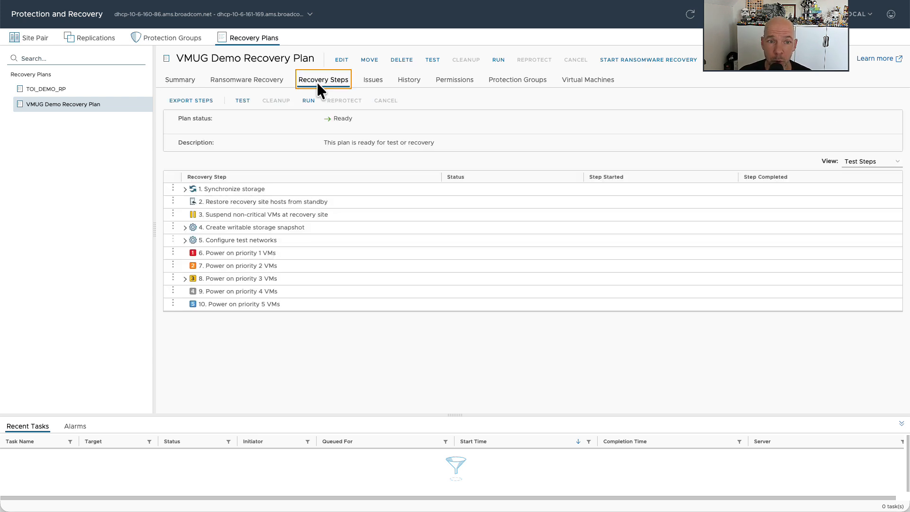
left_click(185, 278)
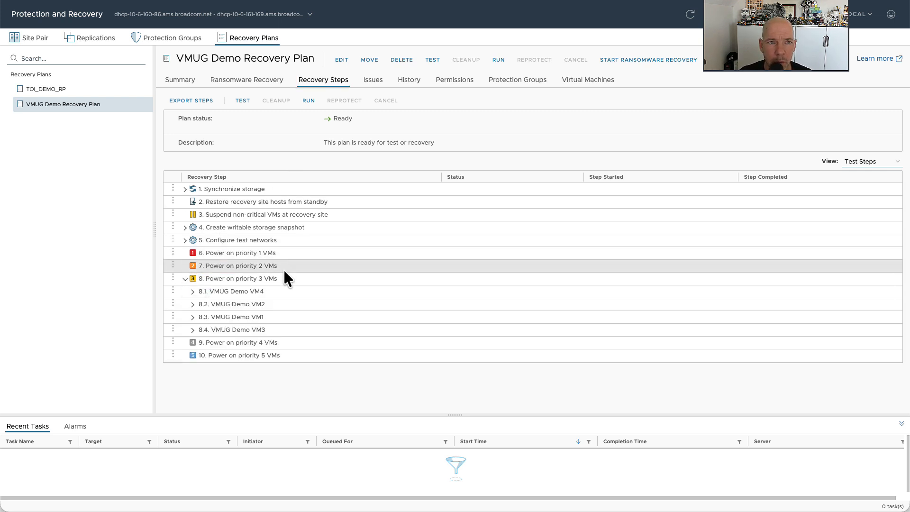
Start ransomware recovery for the VMUG Demo Recovery Plan and confirm it
left_click(260, 83)
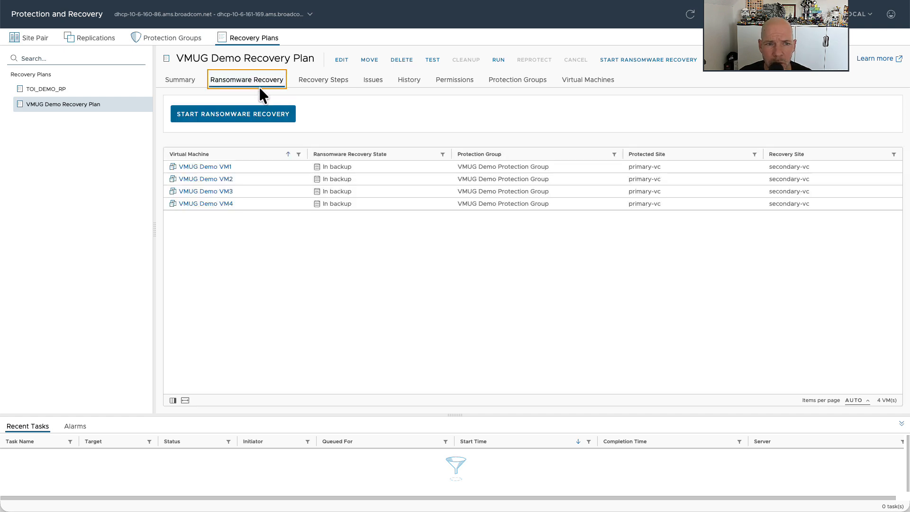
left_click(254, 119)
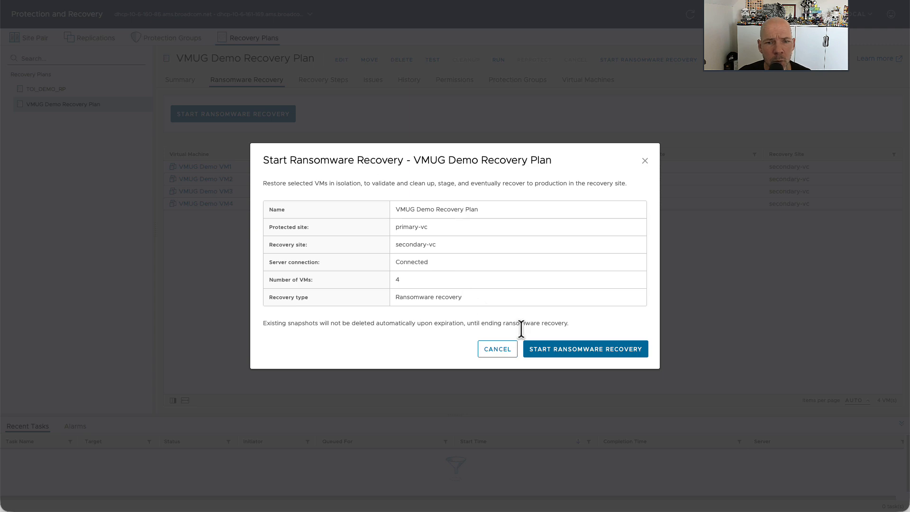
left_click(552, 350)
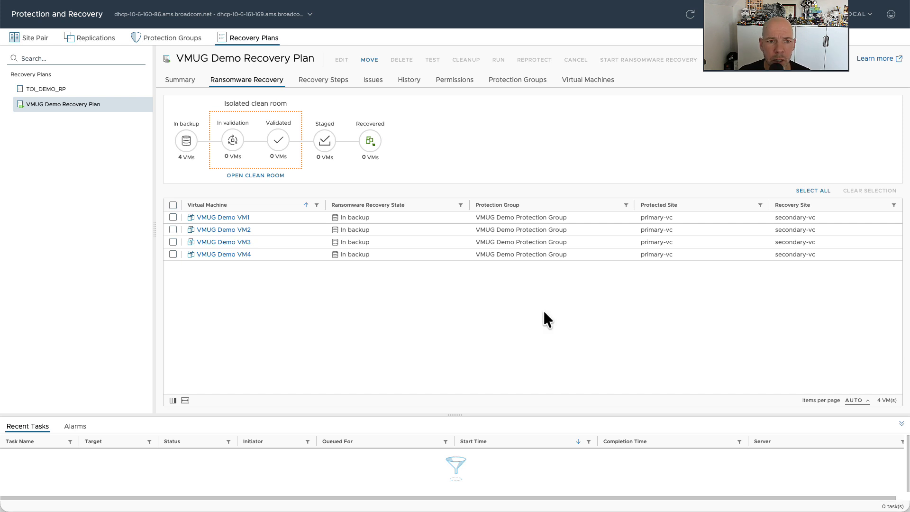
Validate VMUG Demo VM1 in the isolated clean room using its 29/01/2026, 03:59:54 snapshot
left_click(173, 217)
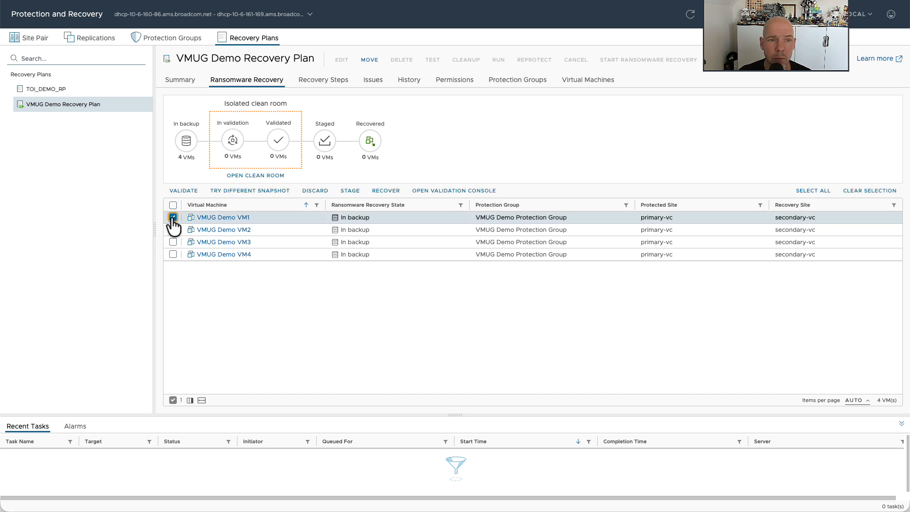
left_click(184, 191)
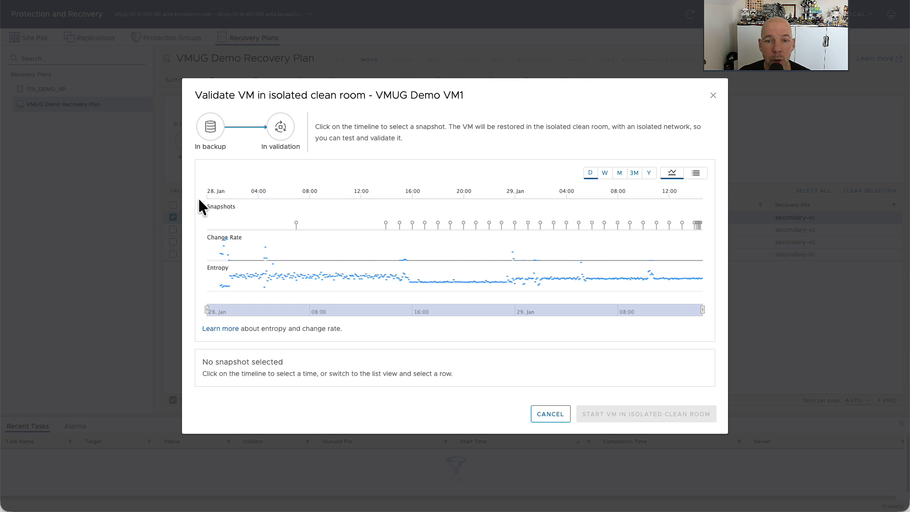
left_click(566, 223)
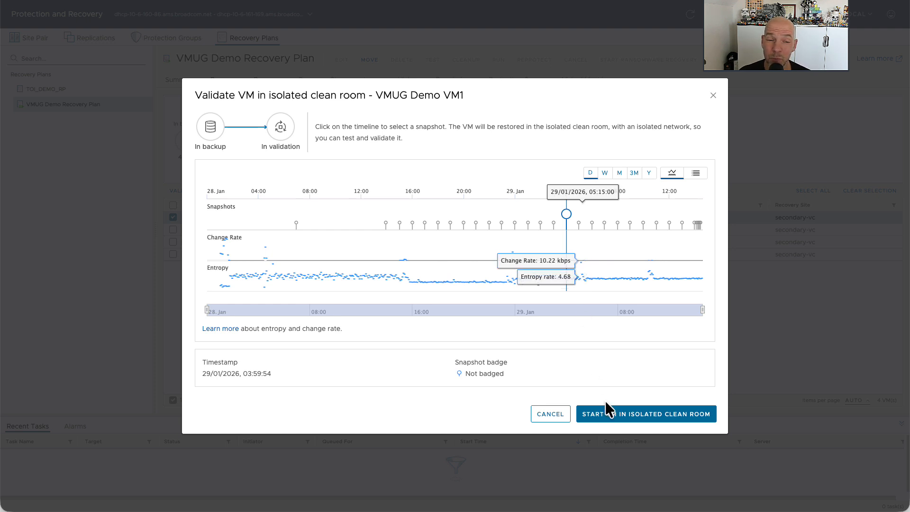
left_click(611, 416)
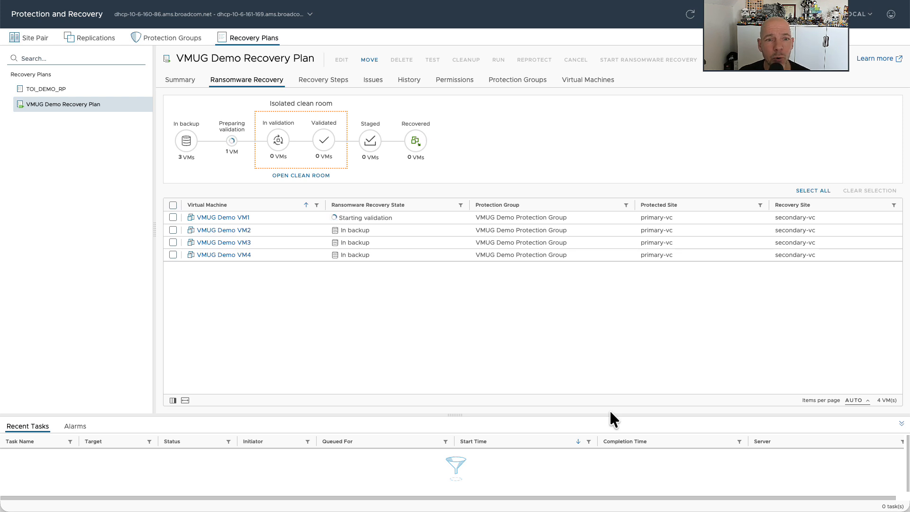
Open VMUG Demo VM1 in the isolated clean room and examine its security analysis alerts and summary
left_click(318, 176)
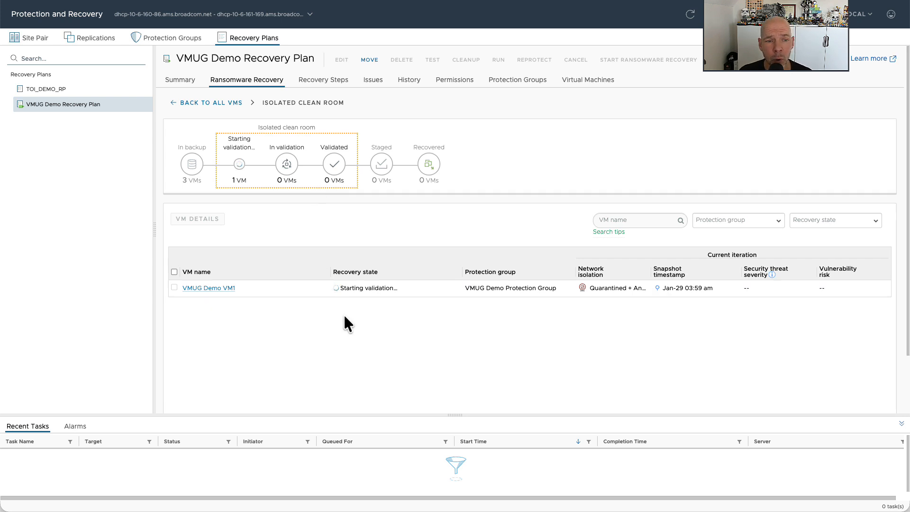
left_click(211, 288)
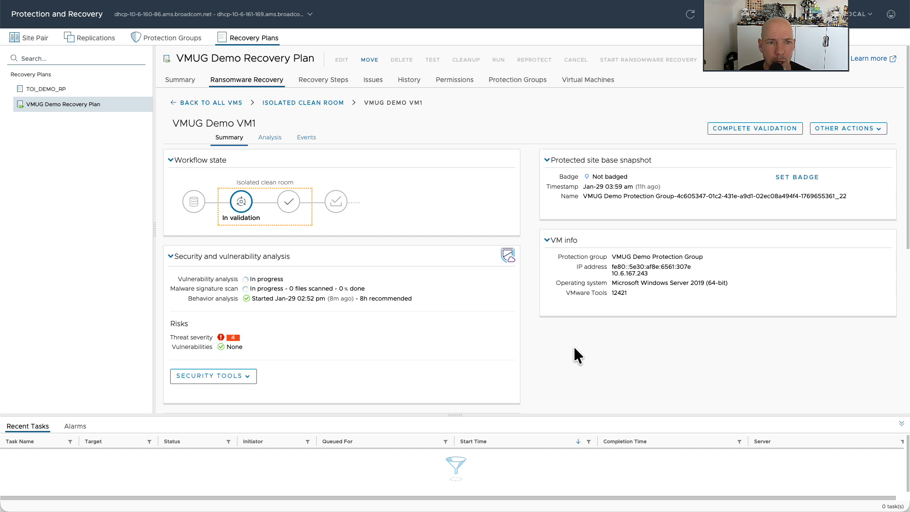
left_click(268, 138)
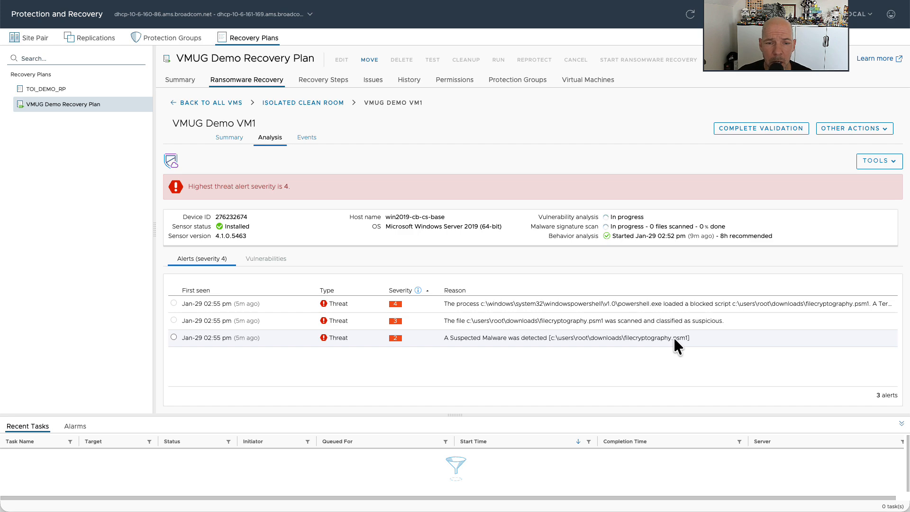
left_click(229, 137)
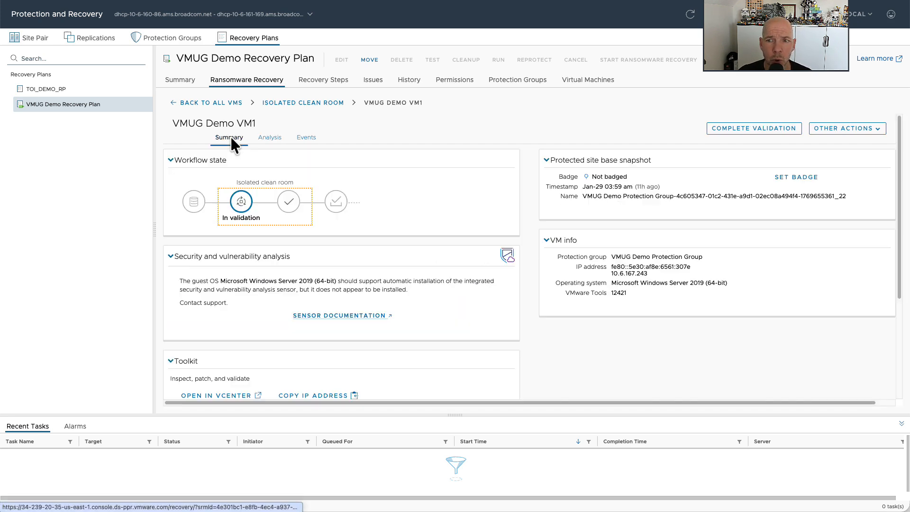
Begin trying a different snapshot for VMUG Demo VM1 and badge the current snapshot as Encrypted
left_click(870, 131)
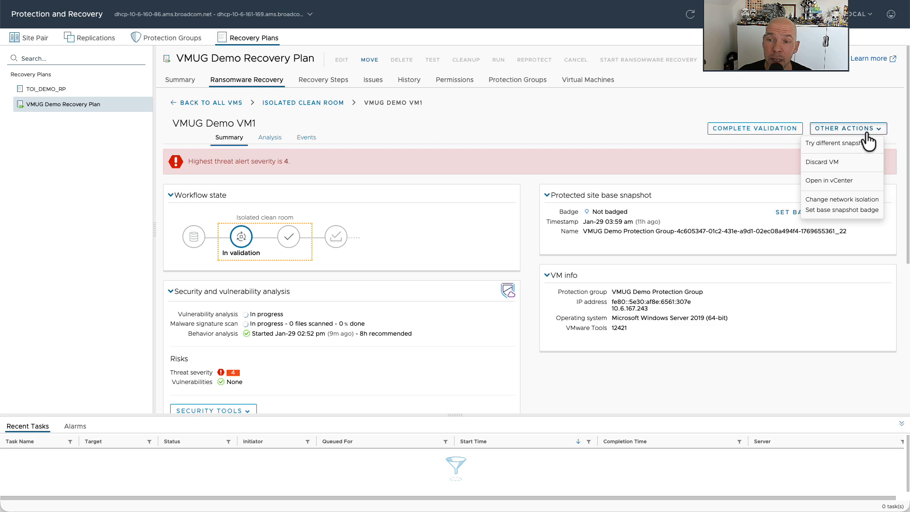
left_click(861, 150)
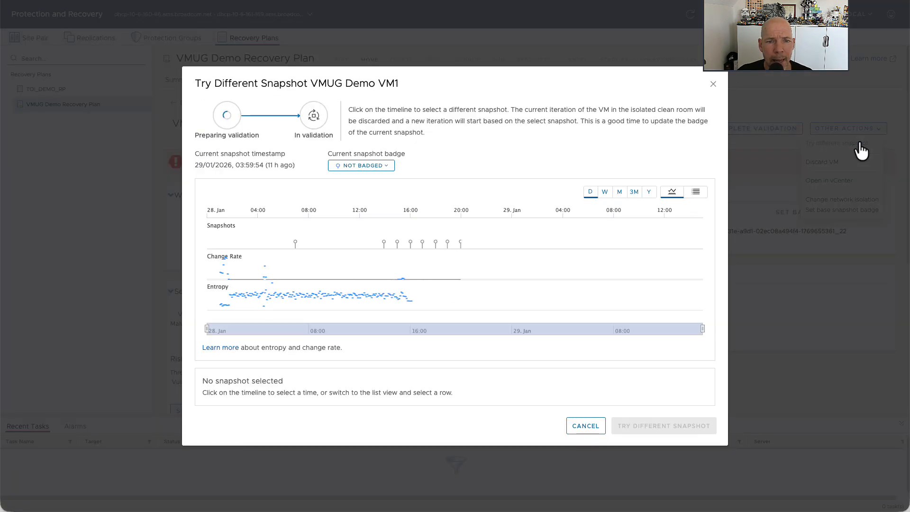
left_click(383, 166)
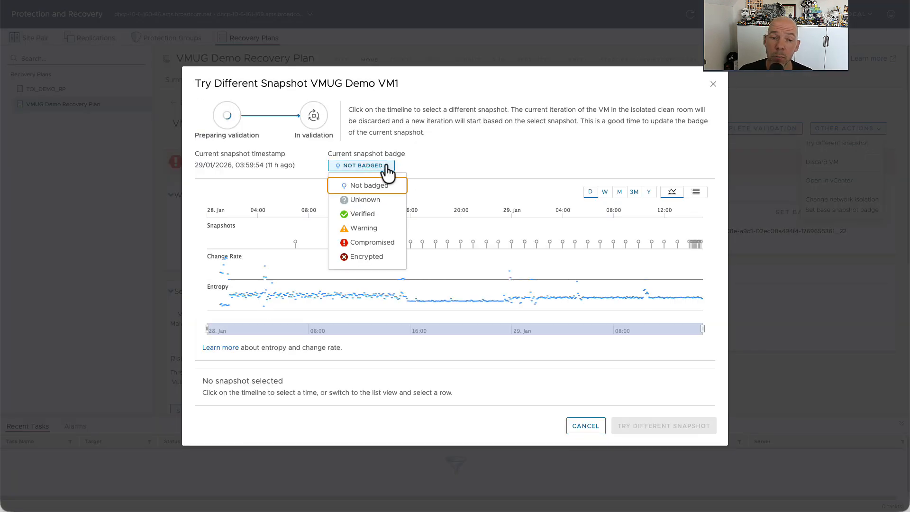
left_click(376, 257)
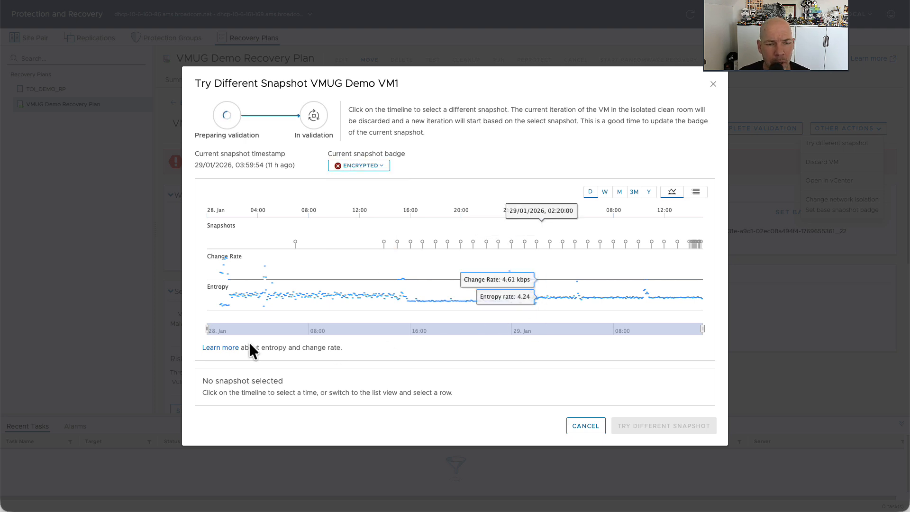
Narrow the snapshot timeline around the change-rate spike and try the 28/01/2026, 13:56:41 snapshot for VMUG Demo VM1
left_click_drag(206, 328, 378, 329)
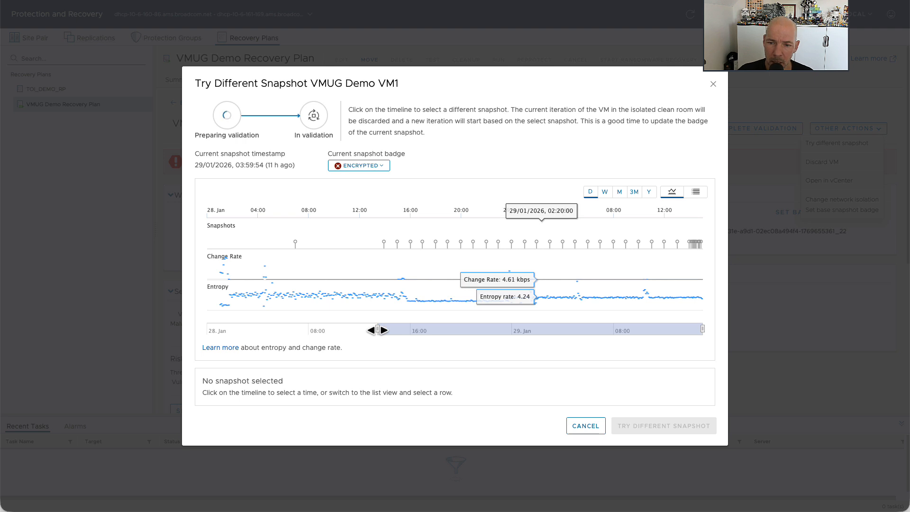
left_click_drag(702, 329, 485, 329)
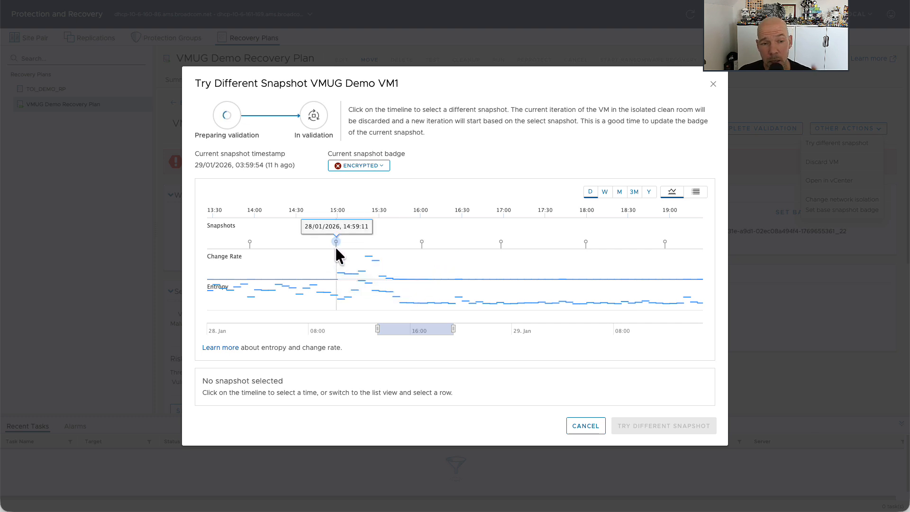
left_click(250, 242)
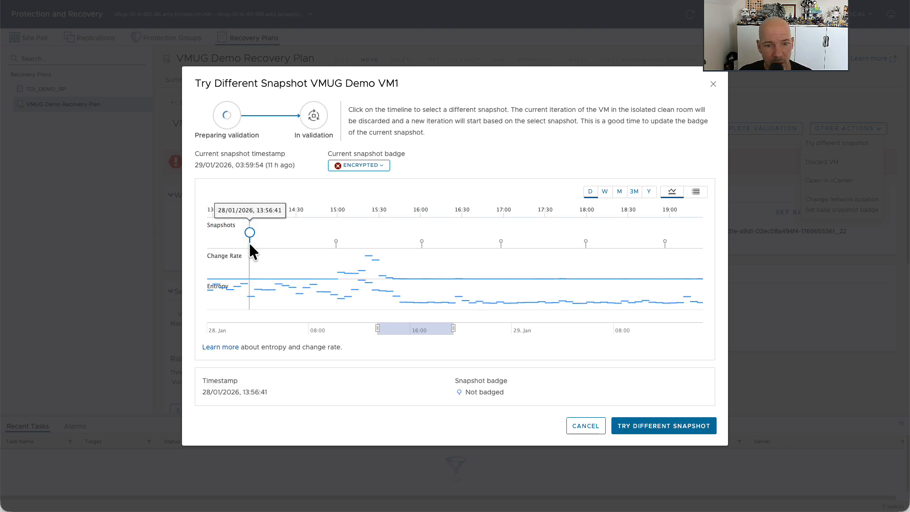
left_click(628, 426)
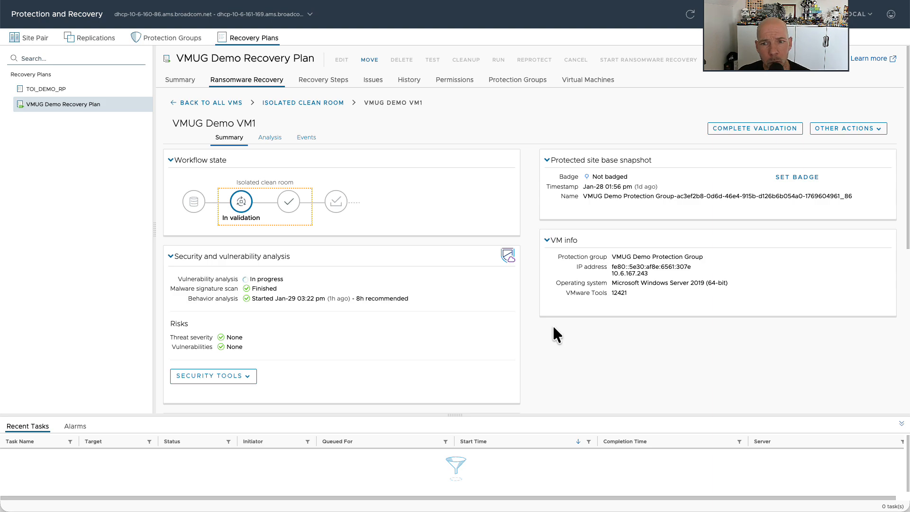
Badge VMUG Demo VM1's current base snapshot as Verified
left_click(805, 185)
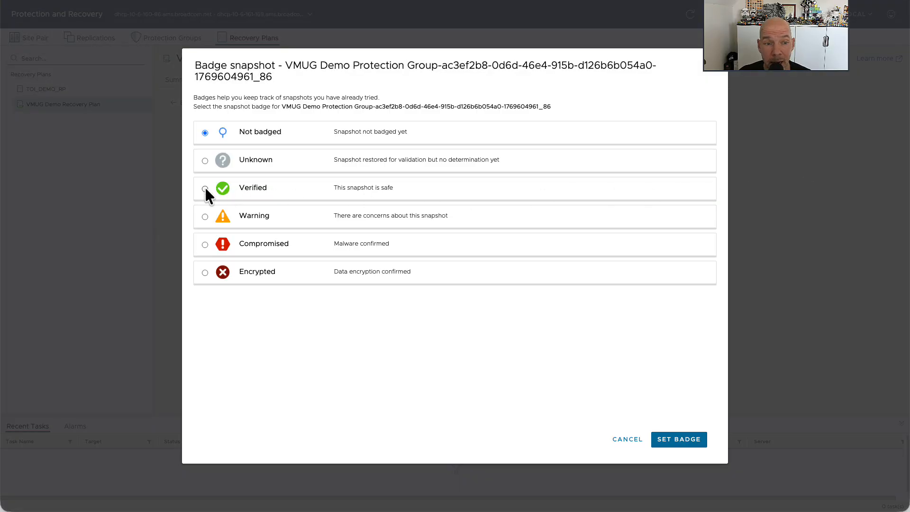
left_click(205, 188)
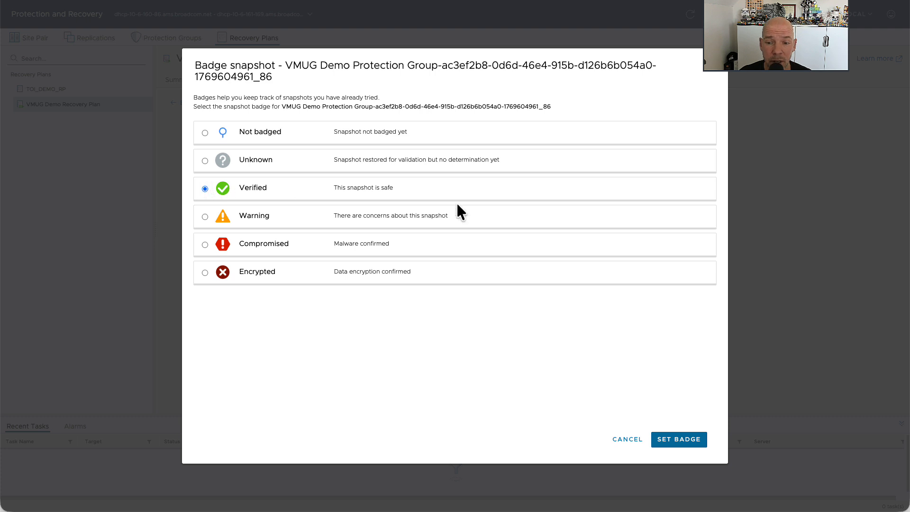
left_click(668, 440)
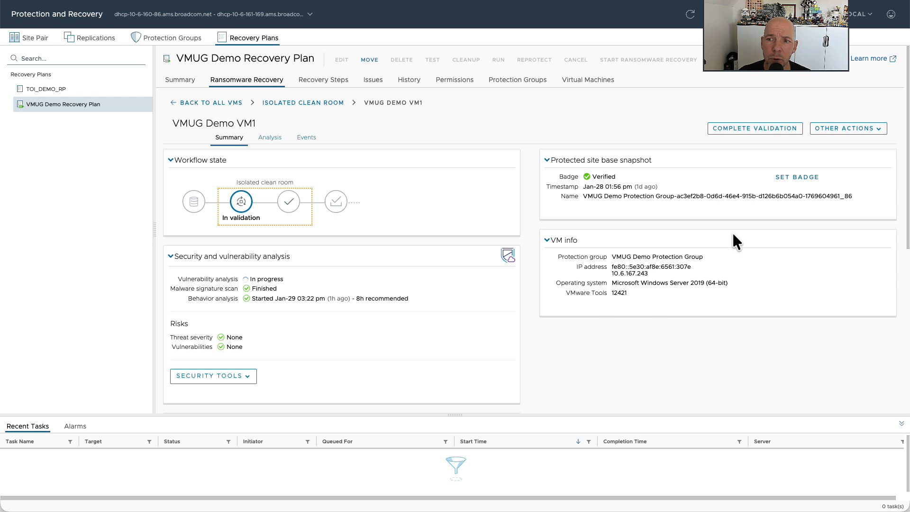
Review the available network isolation rules for VMUG Demo VM1 without applying a change
left_click(849, 132)
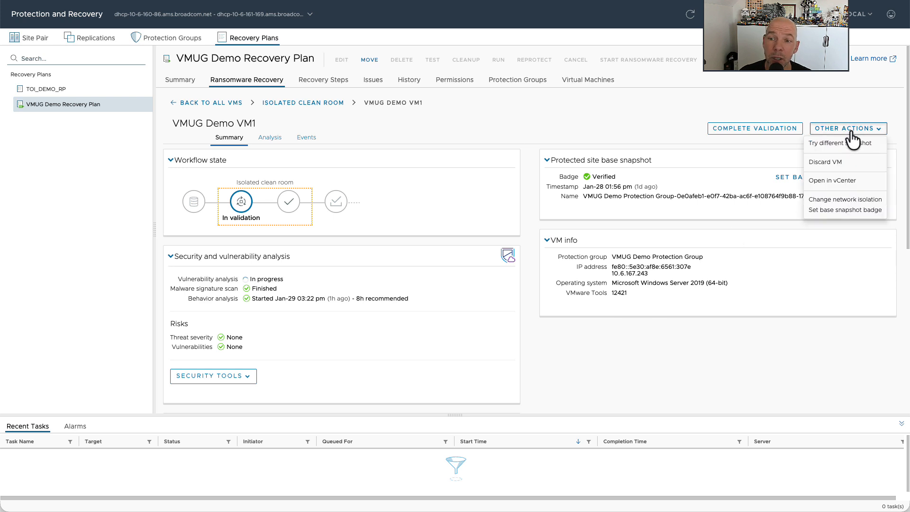
left_click(832, 204)
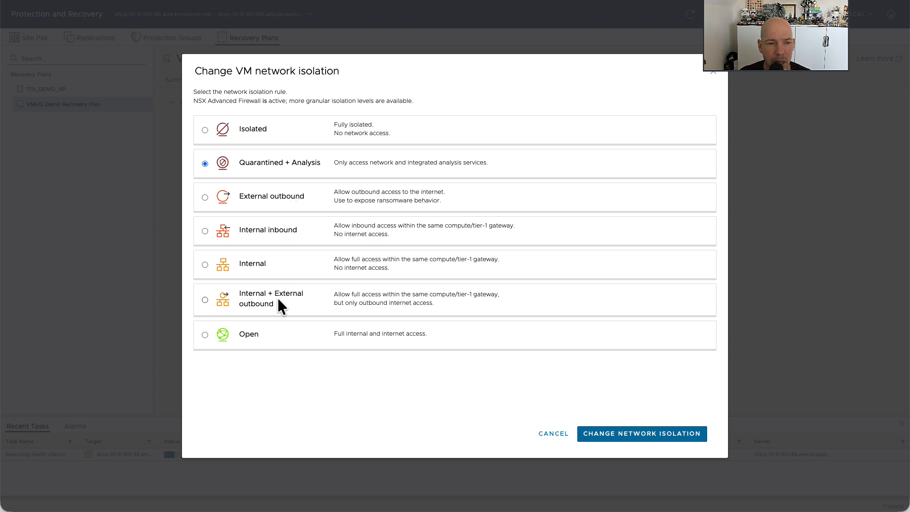
left_click(550, 438)
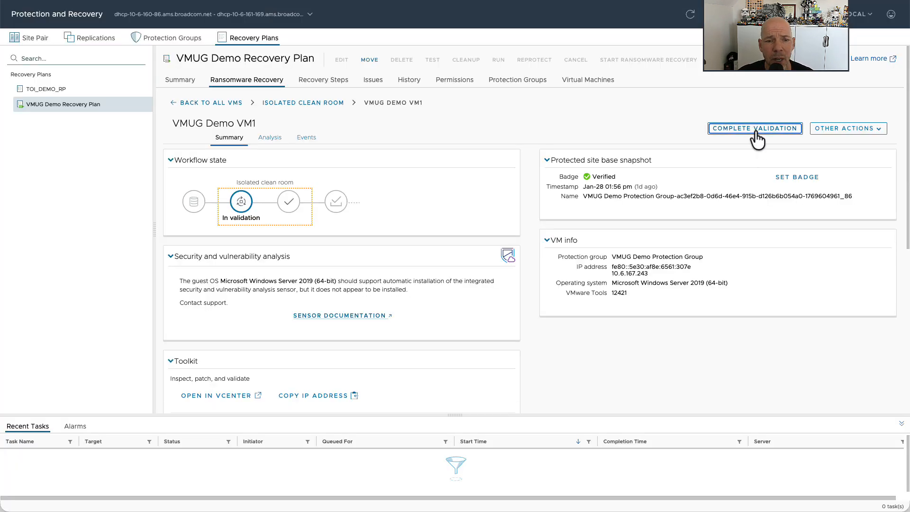
Power off VMUG Demo VM1 to complete its validation with the Verified badge, and stage the VM
left_click(755, 132)
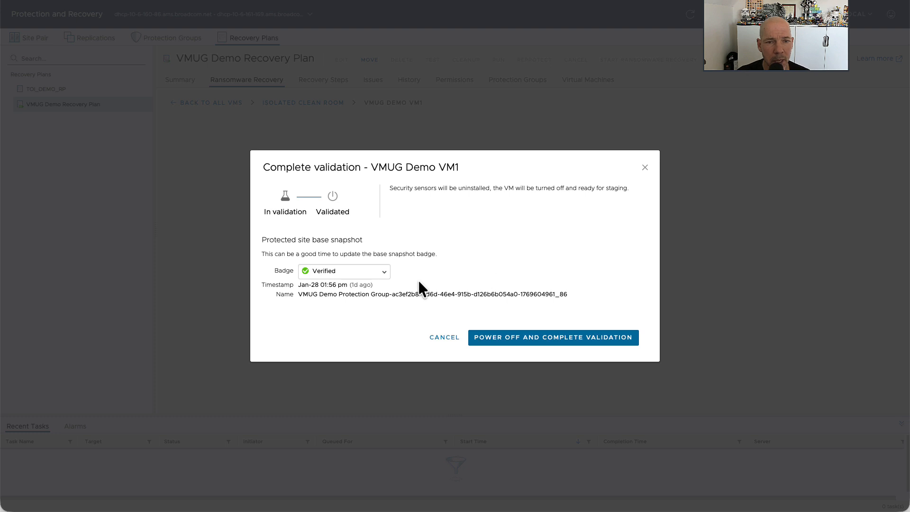
left_click(494, 337)
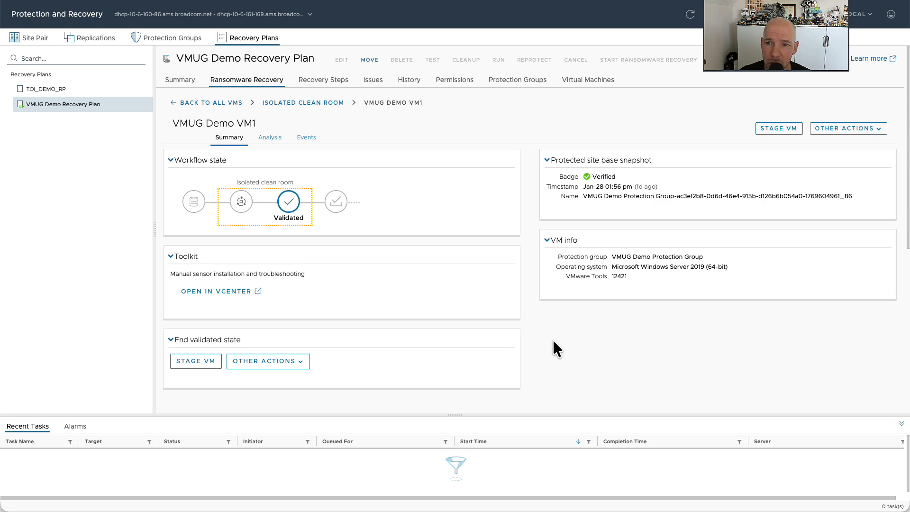
left_click(779, 129)
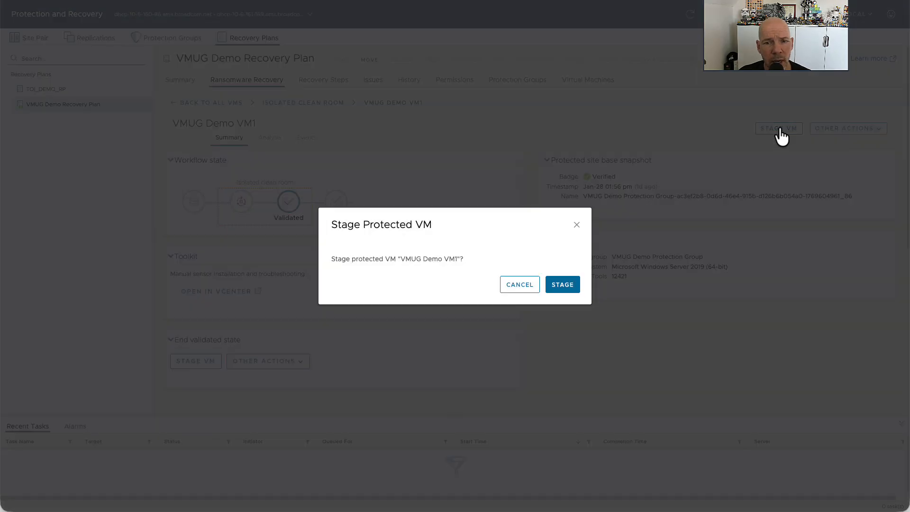
left_click(573, 286)
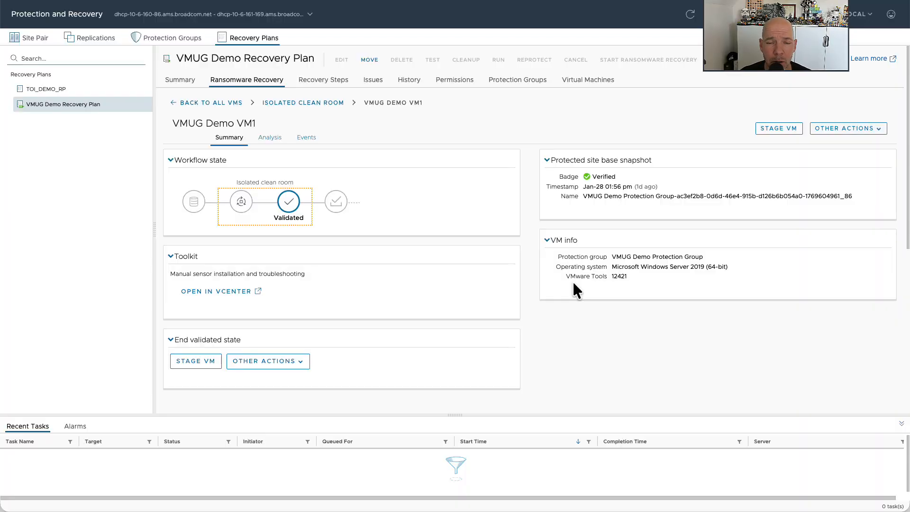
Return to the recovery plan's list of all VMs and recover the staged VMUG Demo VM1
left_click(288, 103)
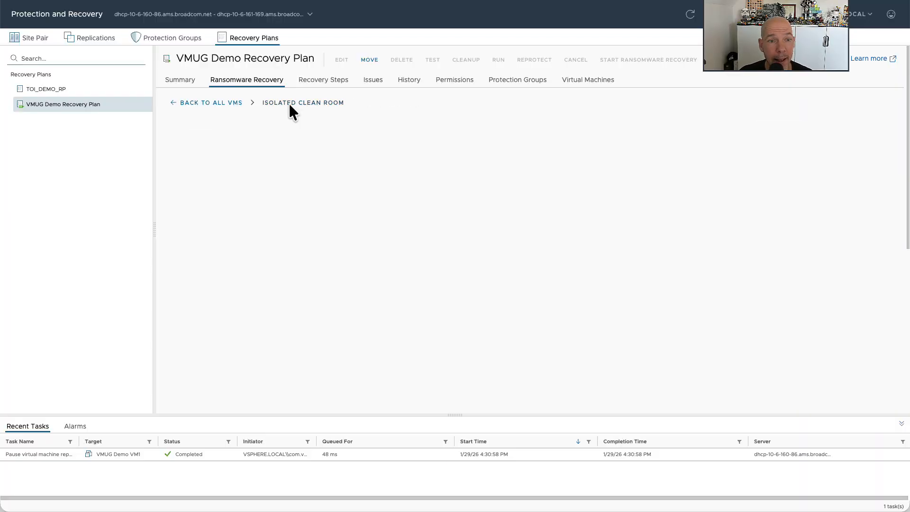
left_click(219, 104)
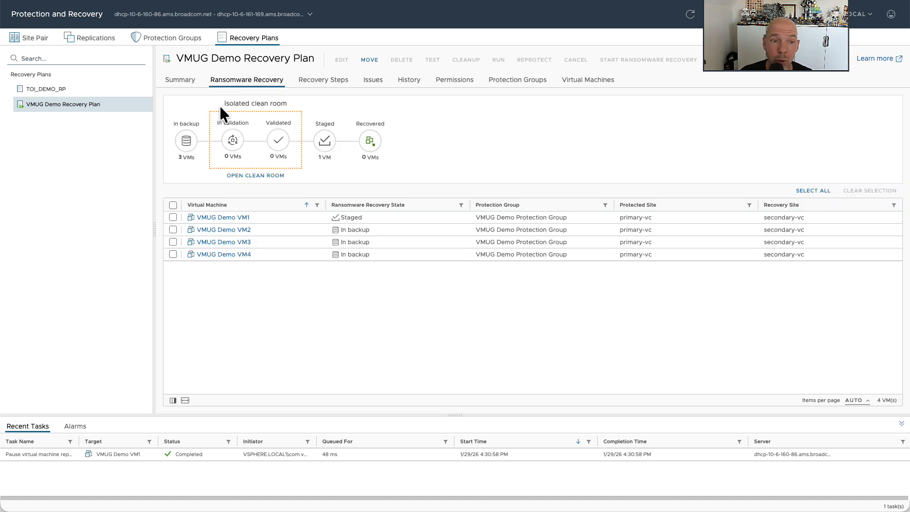
left_click(173, 217)
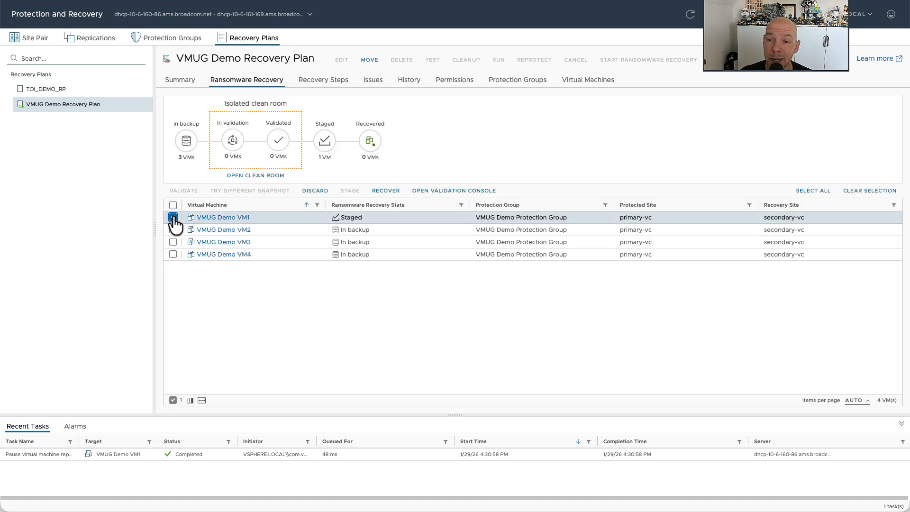
left_click(386, 190)
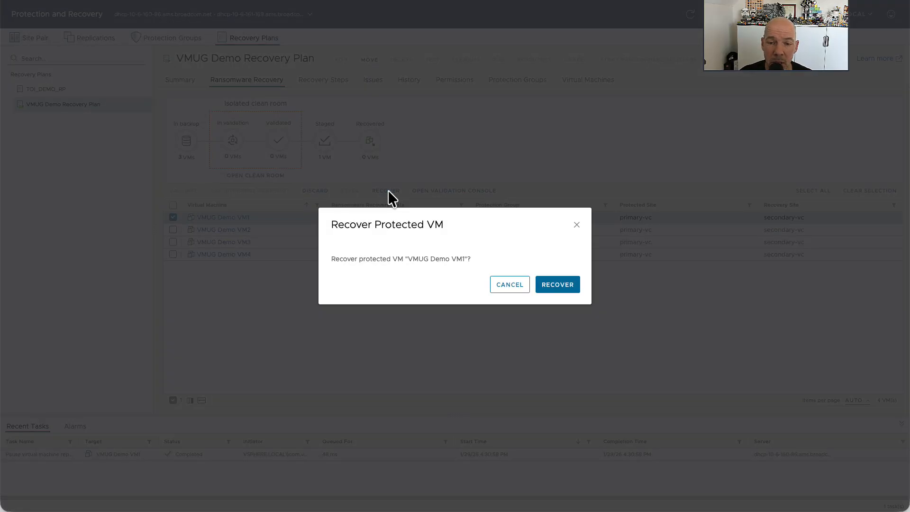
left_click(552, 287)
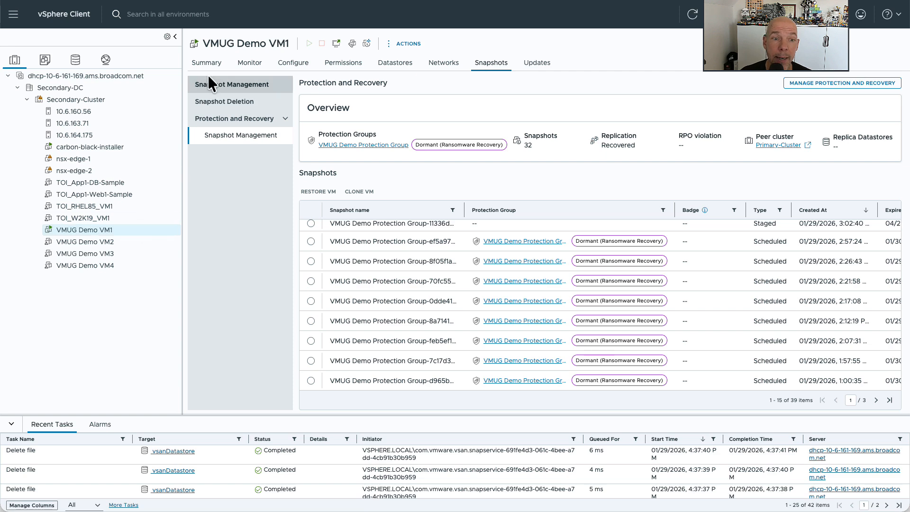
Open the summary of the recovered VMUG Demo VM1 in vSphere Client
left_click(207, 65)
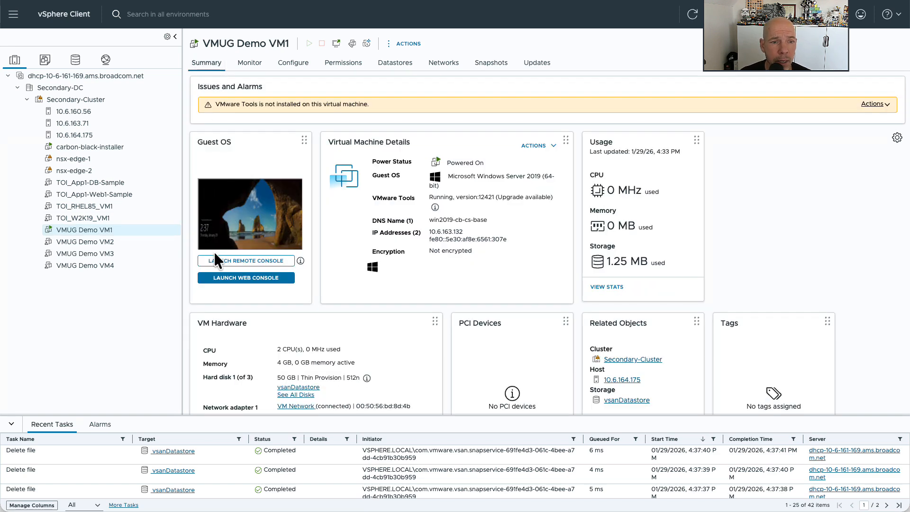